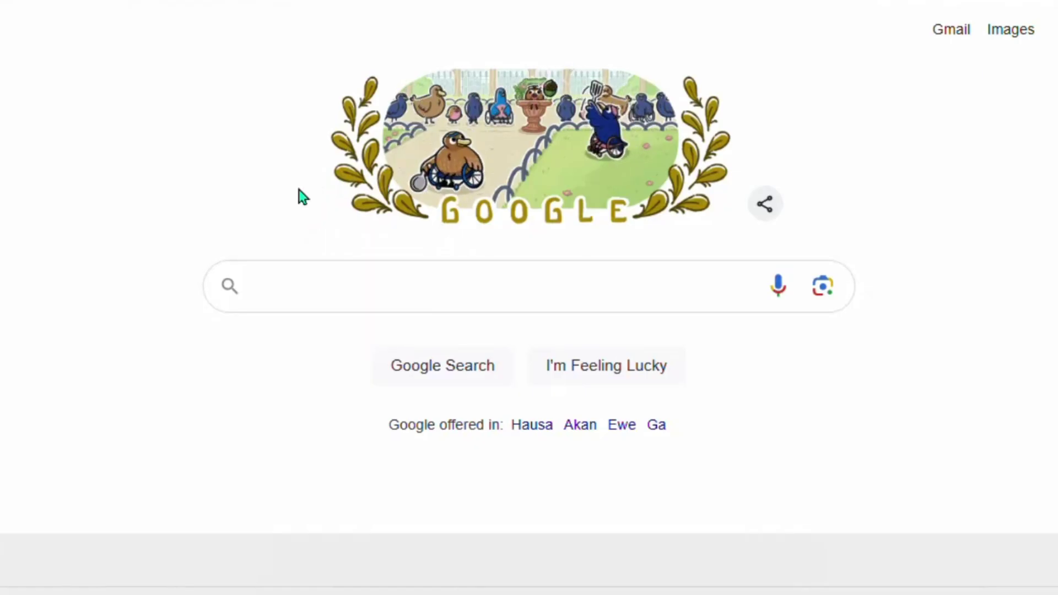
Paste the site:facebook.com barber query with gmail, outlook, Hotmail, Yahoo and aol terms, highlighting each part.
{"action": "right_click", "coordinate": [299, 277]}
{"action": "left_click", "coordinate": [341, 147]}
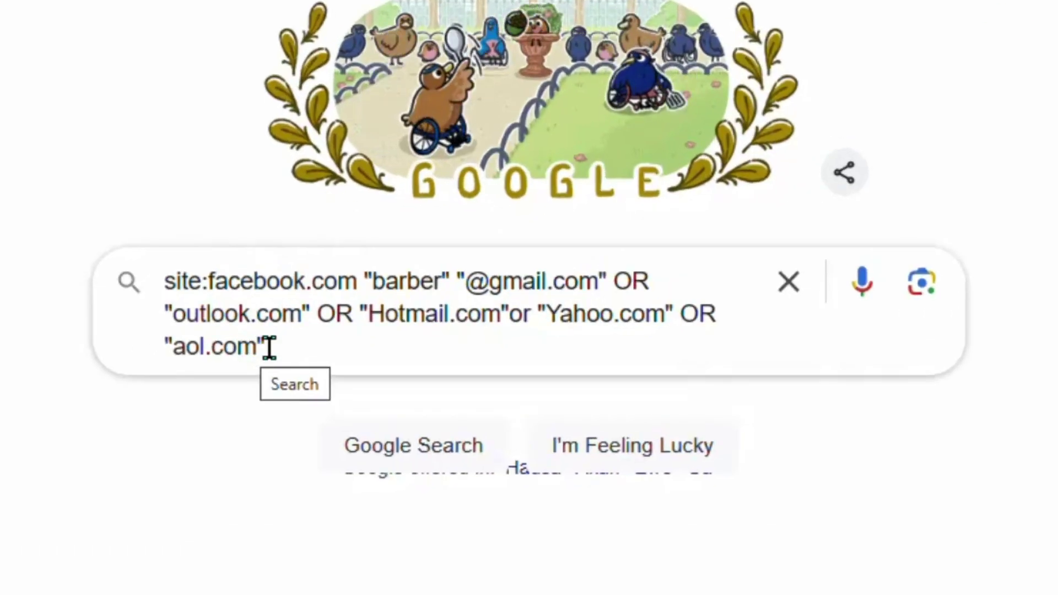
{"action": "left_click_drag", "start_coordinate": [209, 281], "coordinate": [358, 284]}
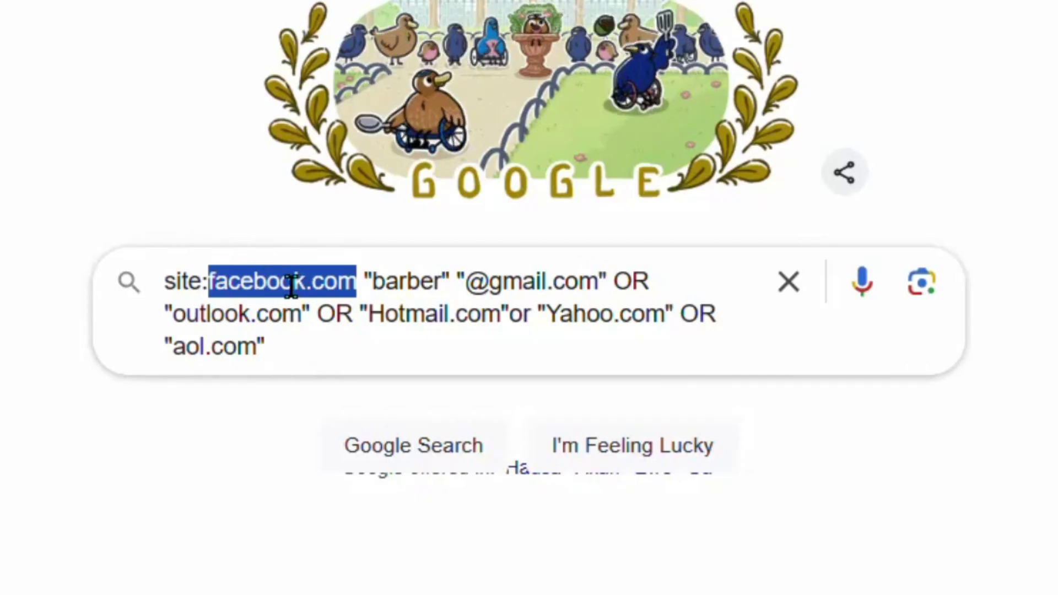
{"action": "left_click_drag", "start_coordinate": [373, 282], "coordinate": [432, 286]}
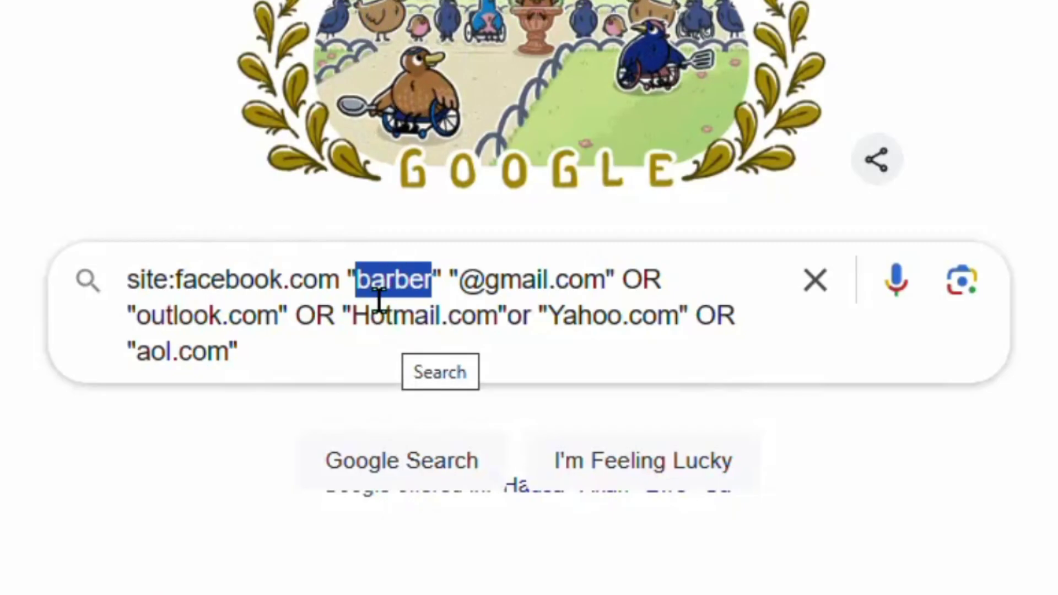
{"action": "left_click_drag", "start_coordinate": [461, 281], "coordinate": [535, 355]}
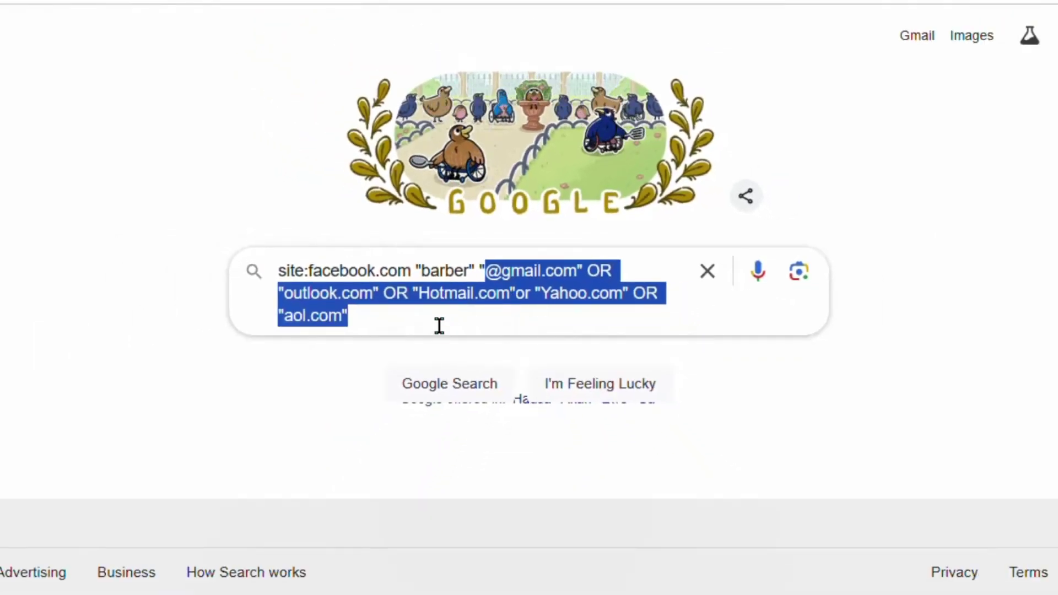
{"action": "left_click", "coordinate": [440, 325]}
Run the search and review the e-mail addresses in result snippets on pages 1 and 2.
{"action": "key", "text": "Return"}
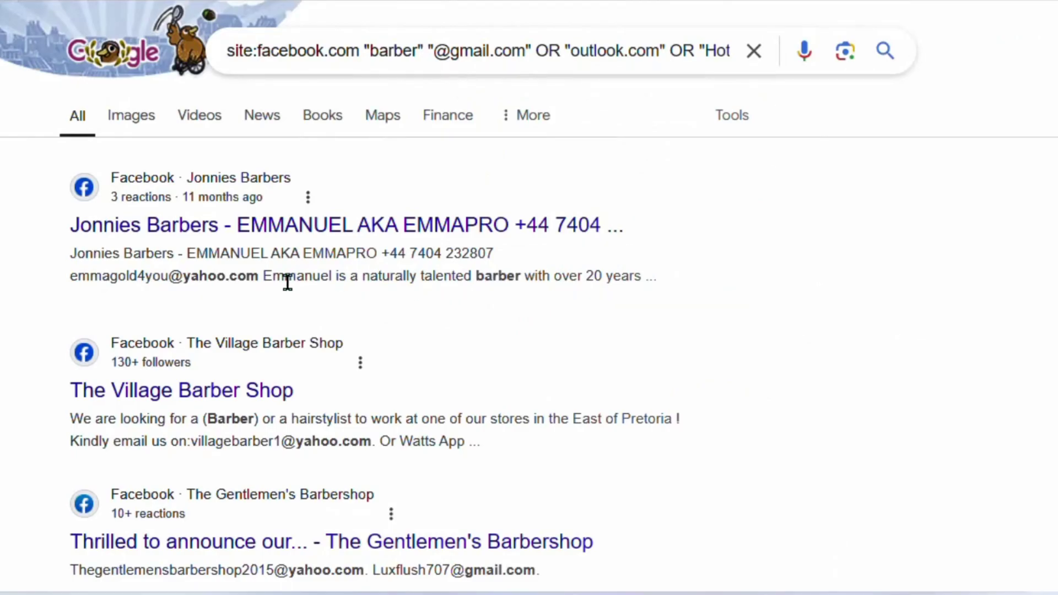
{"action": "scroll", "coordinate": [395, 253], "scroll_direction": "down", "scroll_amount": 15}
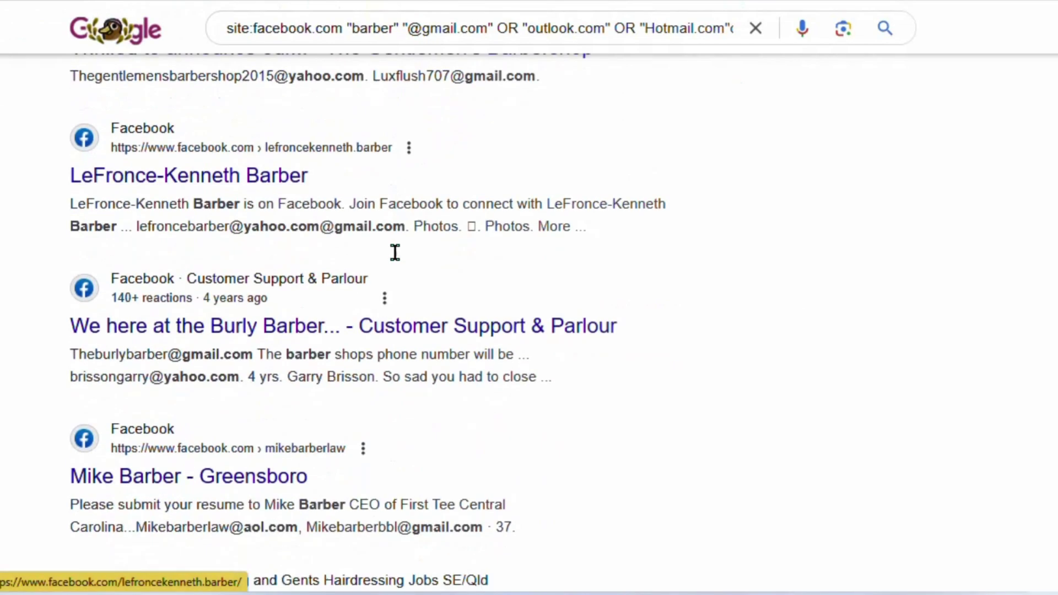
{"action": "scroll", "coordinate": [372, 260], "scroll_direction": "down", "scroll_amount": 6}
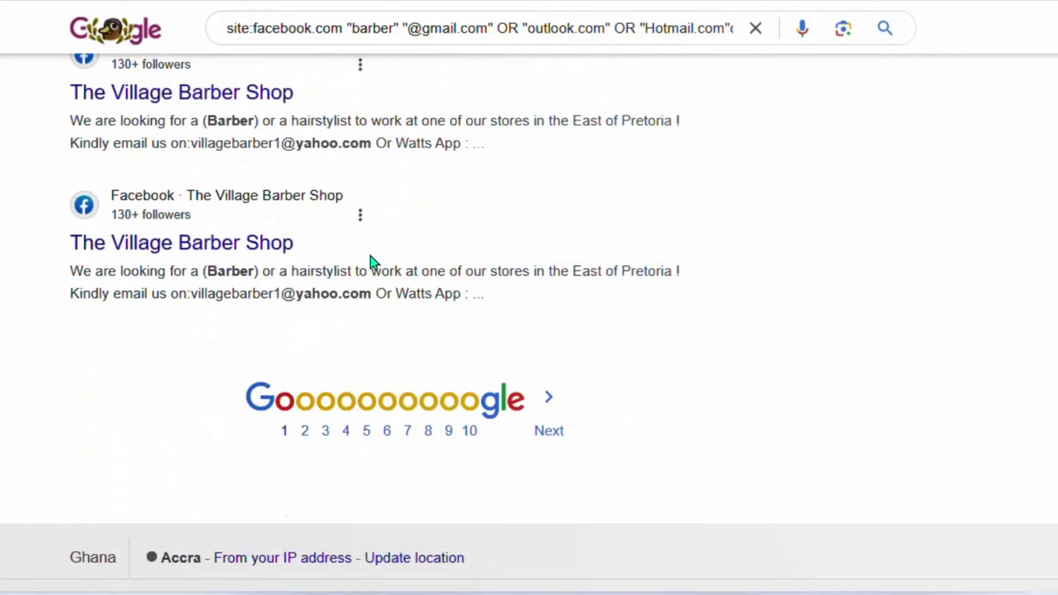
{"action": "left_click_drag", "start_coordinate": [188, 144], "coordinate": [366, 159]}
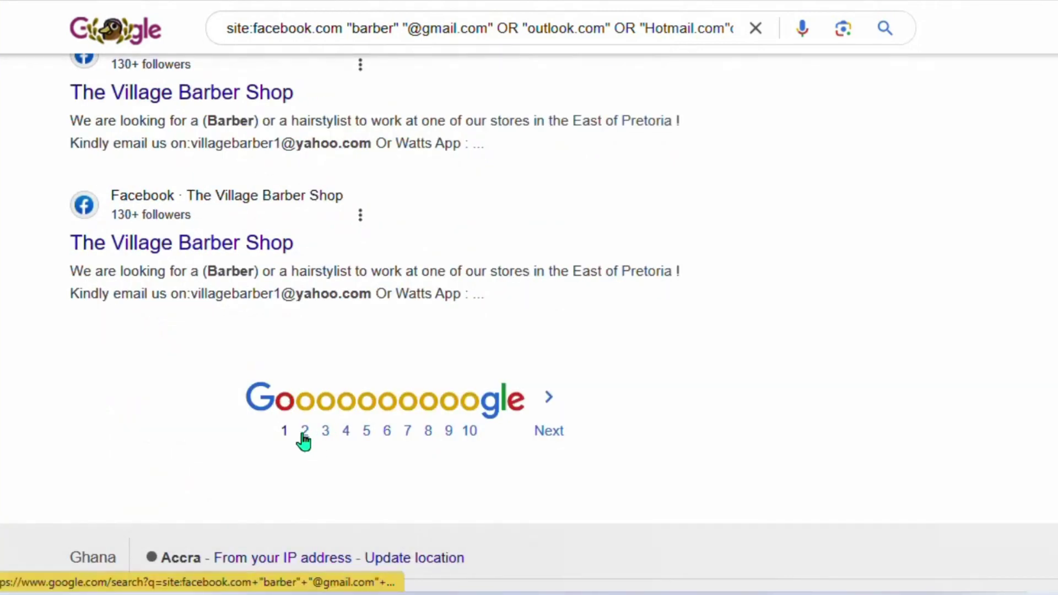
{"action": "left_click", "coordinate": [303, 435]}
{"action": "scroll", "coordinate": [265, 284], "scroll_direction": "down", "scroll_amount": 15}
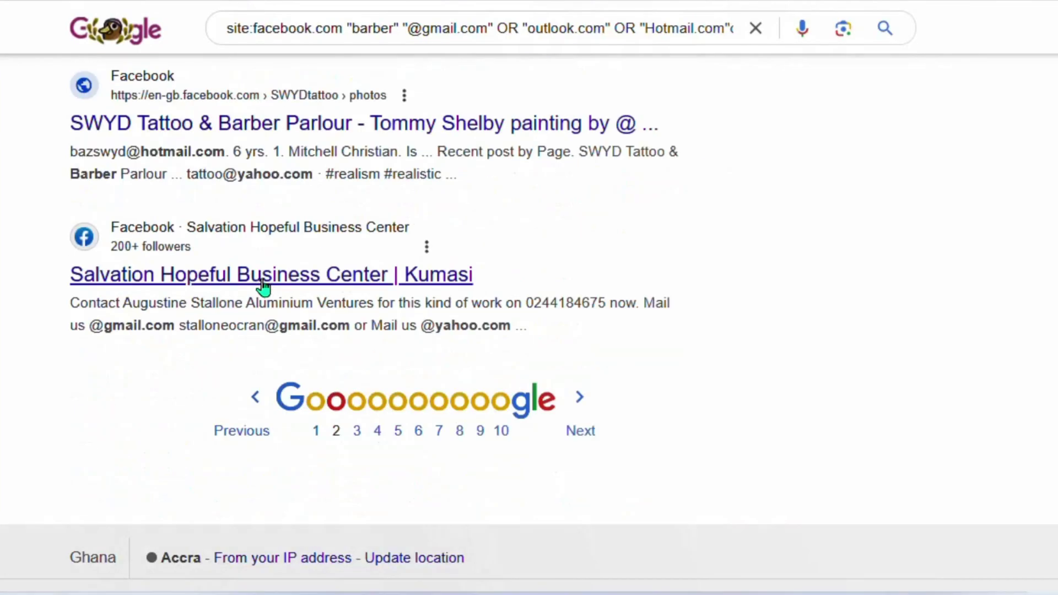
{"action": "scroll", "coordinate": [276, 323], "scroll_direction": "up", "scroll_amount": 8}
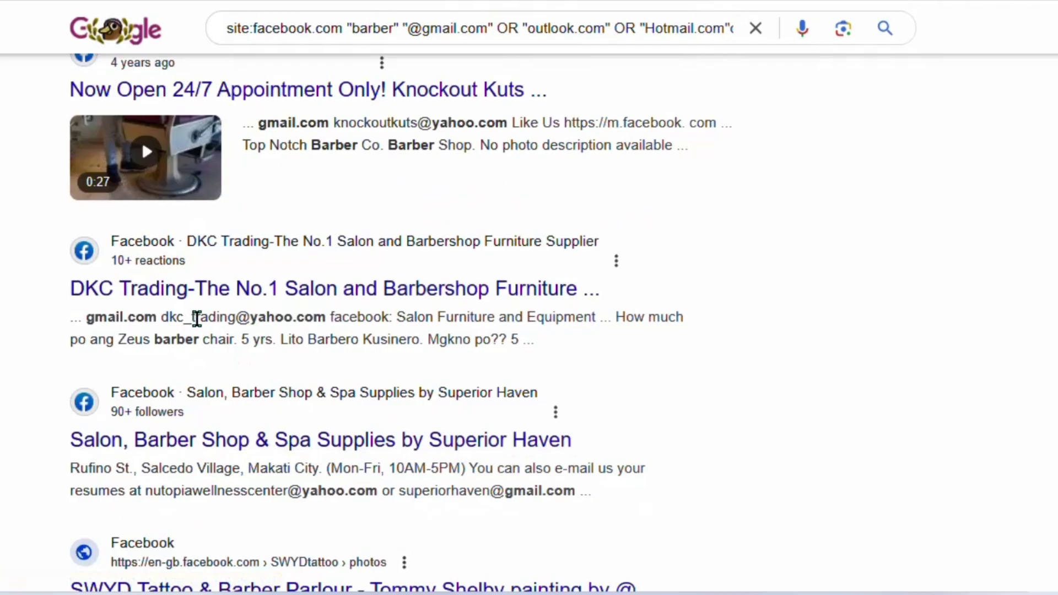
{"action": "left_click_drag", "start_coordinate": [193, 319], "coordinate": [322, 317]}
{"action": "scroll", "coordinate": [312, 343], "scroll_direction": "down", "scroll_amount": 8}
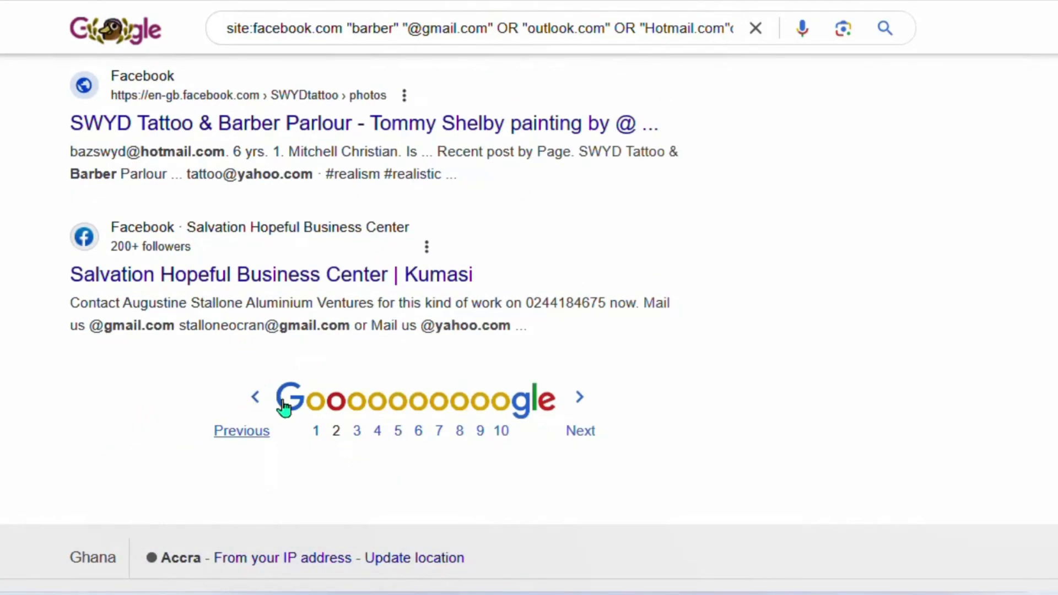
Back on page 1, select all results from Jonnies Barbers down to the pagination.
{"action": "left_click", "coordinate": [316, 432]}
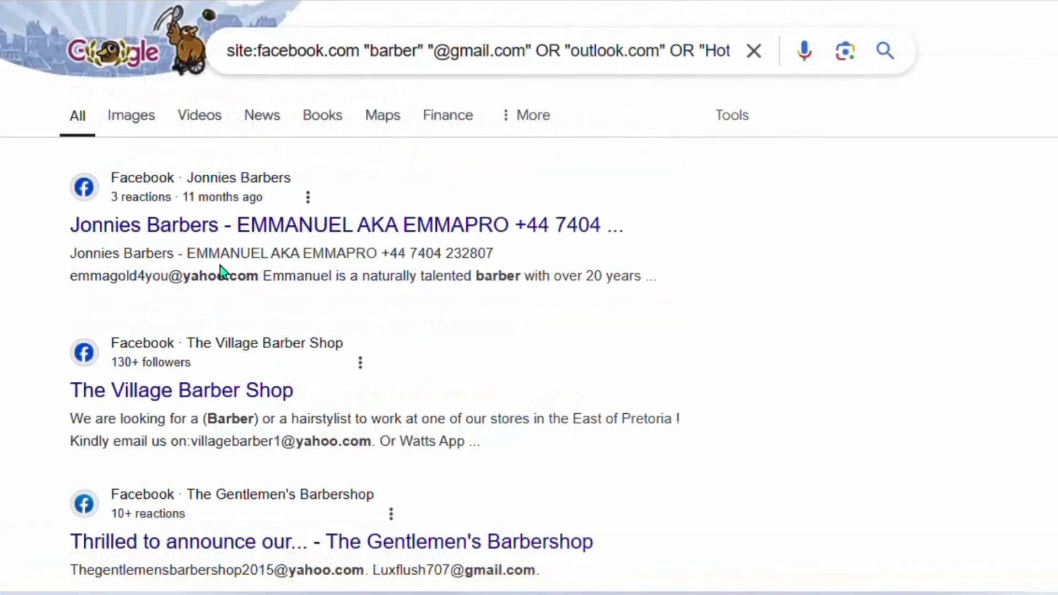
{"action": "left_click_drag", "start_coordinate": [37, 151], "coordinate": [353, 585]}
{"action": "left_click_drag", "start_coordinate": [419, 295], "coordinate": [529, 287]}
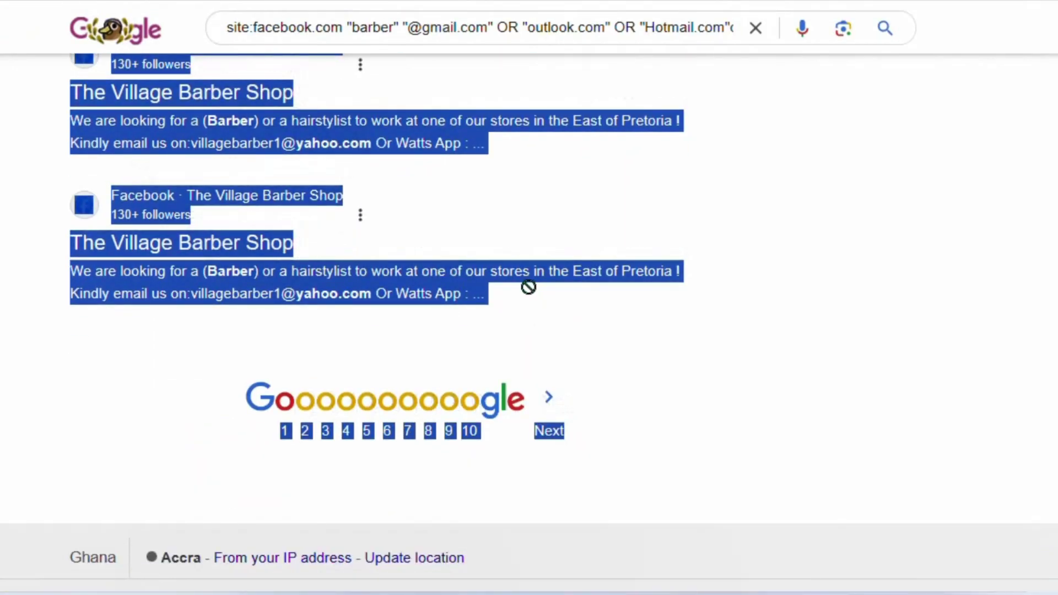
{"action": "right_click", "coordinate": [488, 301]}
Copy the page 1 results into the Google Docs document and delete the page-navigation text.
{"action": "left_click", "coordinate": [521, 320]}
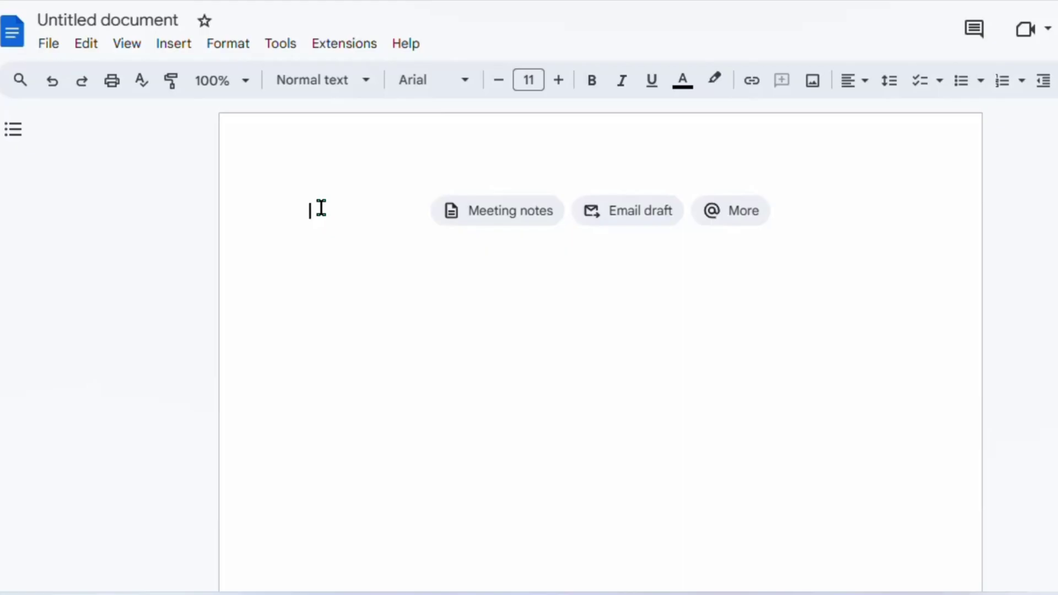
{"action": "right_click", "coordinate": [321, 207]}
{"action": "left_click", "coordinate": [393, 302]}
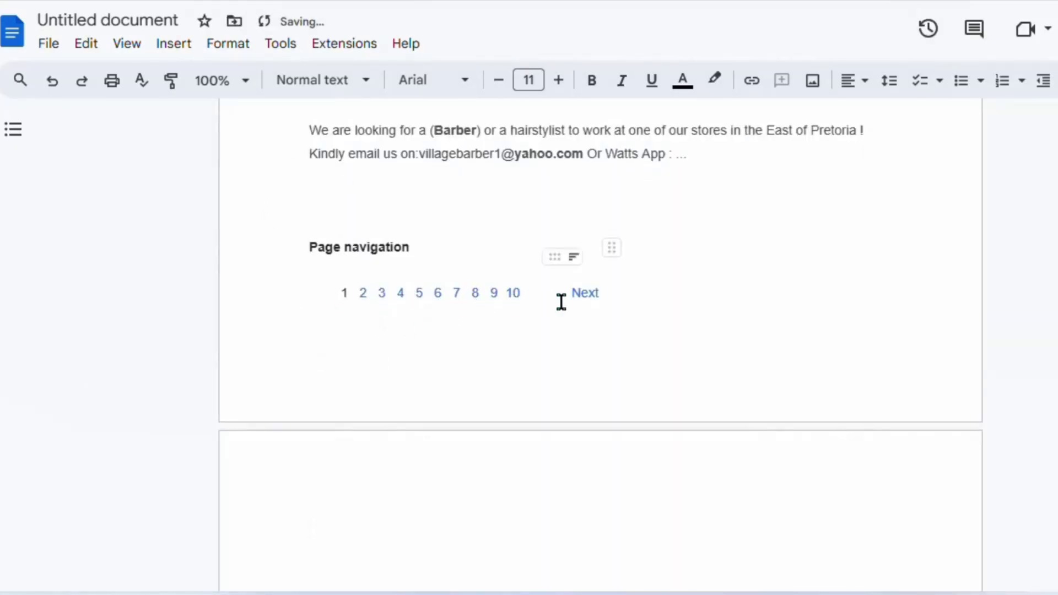
{"action": "left_click_drag", "start_coordinate": [608, 304], "coordinate": [309, 250]}
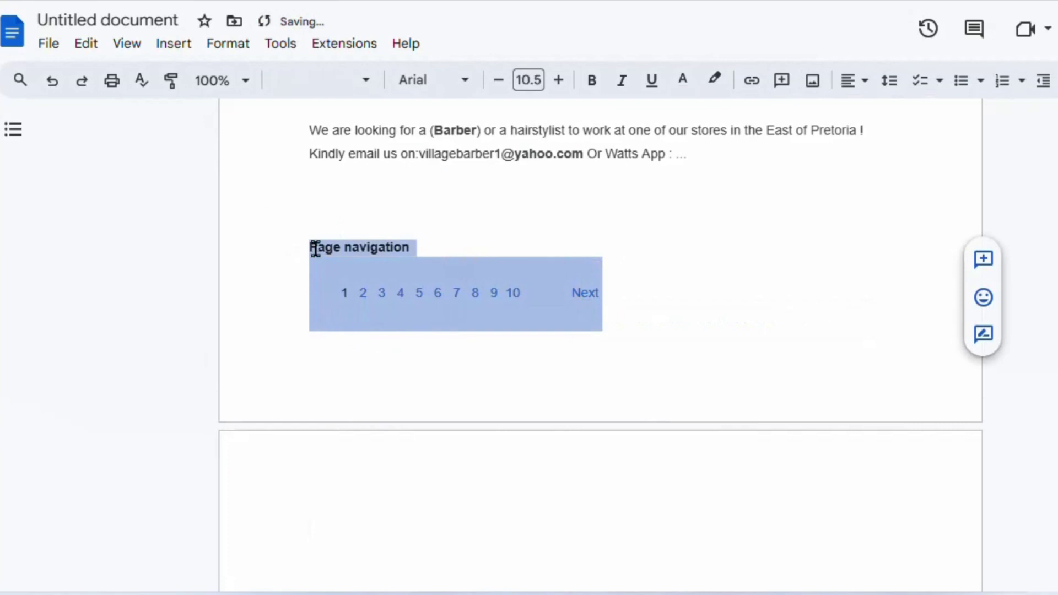
{"action": "key", "text": "BackSpace"}
Return to Google Search and bring up results page 2.
{"action": "scroll", "coordinate": [325, 248], "scroll_direction": "up", "scroll_amount": 10}
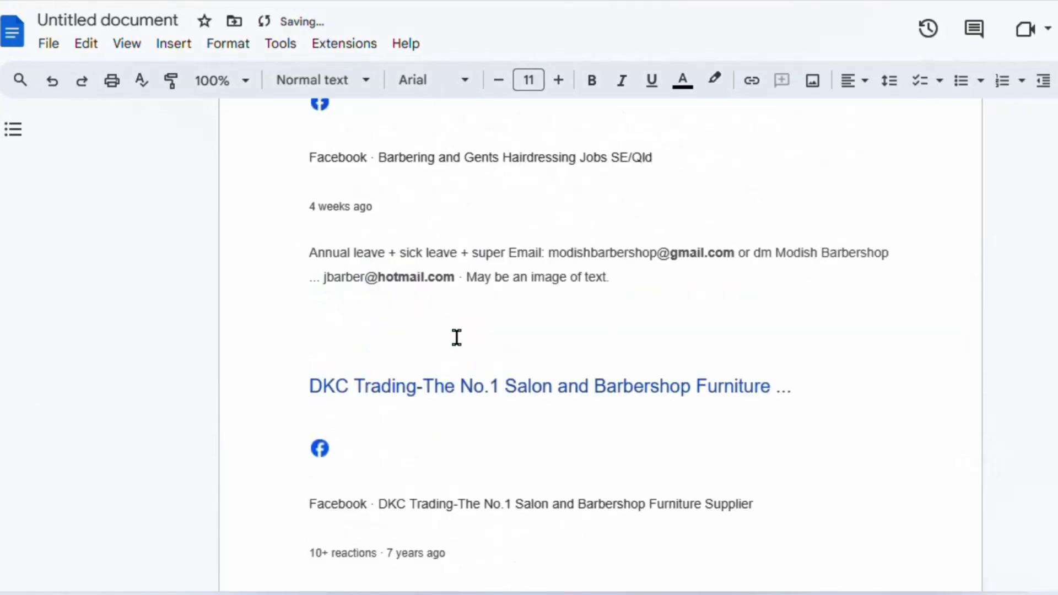
{"action": "scroll", "coordinate": [397, 413], "scroll_direction": "up", "scroll_amount": 10}
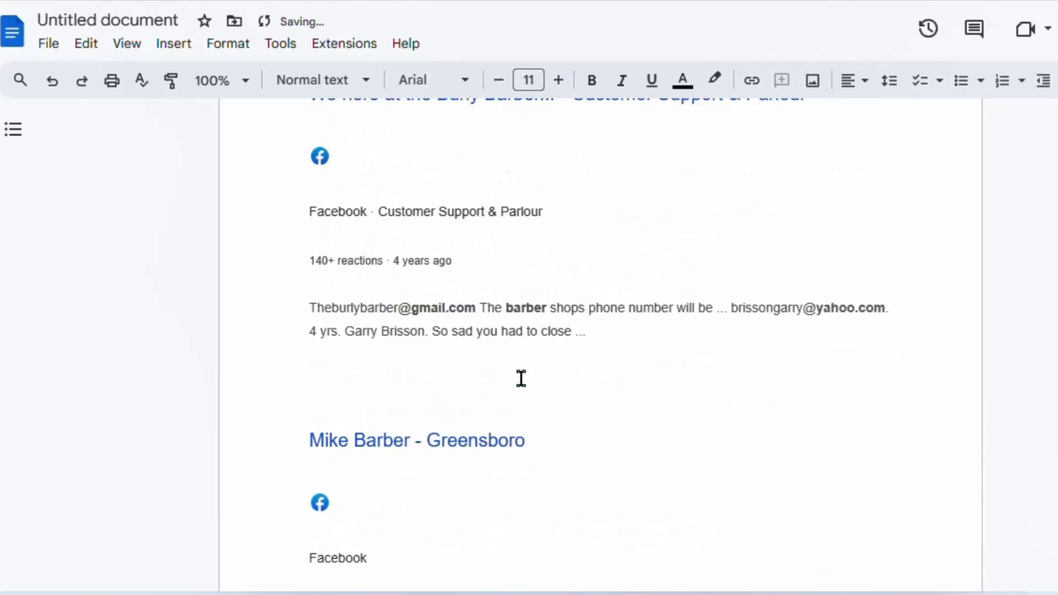
{"action": "key", "text": "alt+Tab"}
{"action": "left_click", "coordinate": [302, 436]}
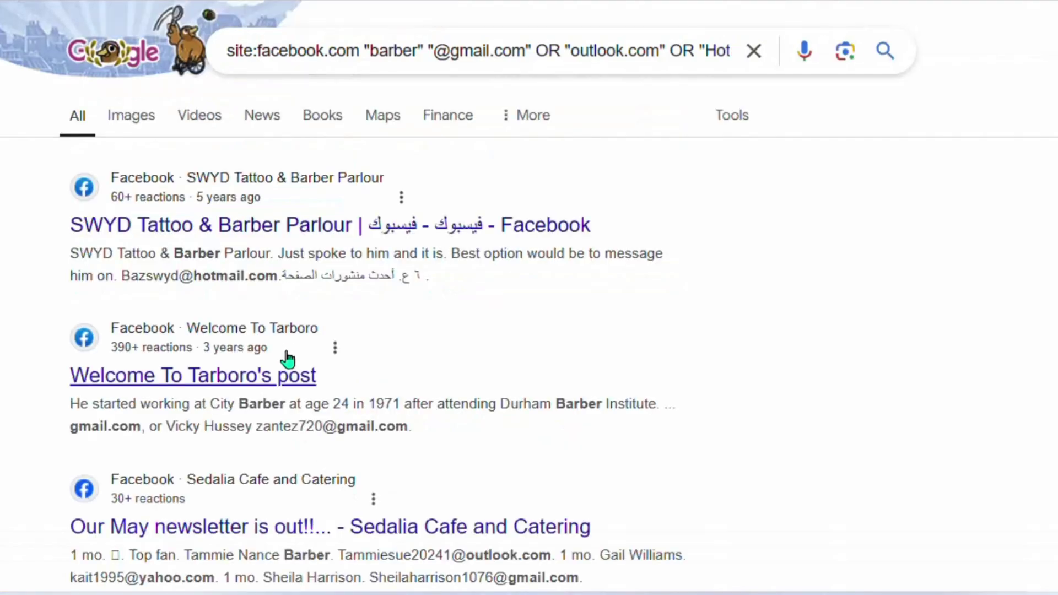
Copy the page 2 results and append them below the earlier results in the document.
{"action": "left_click_drag", "start_coordinate": [42, 158], "coordinate": [292, 565]}
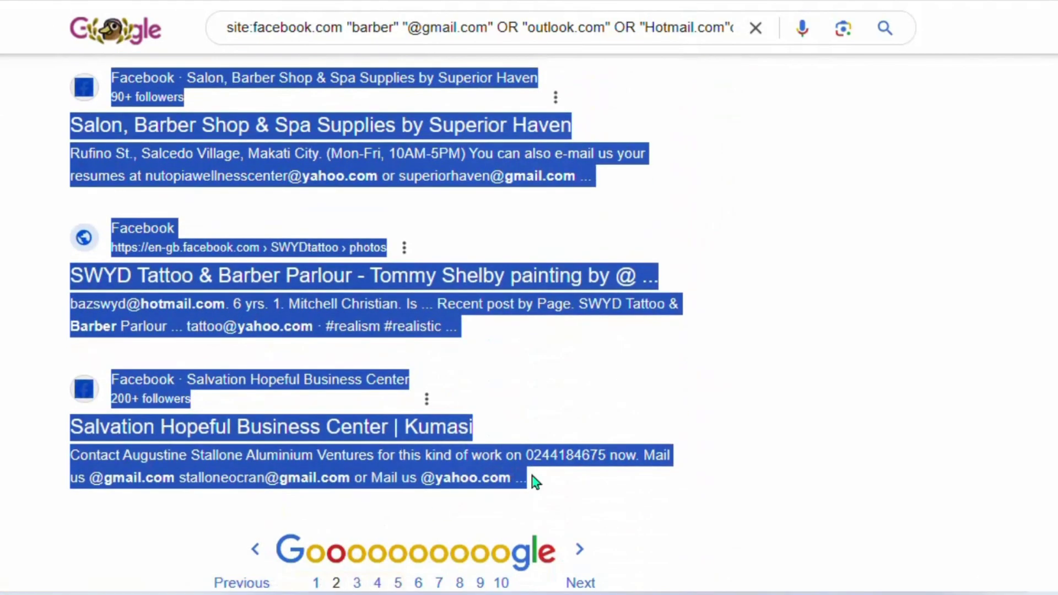
{"action": "right_click", "coordinate": [526, 449]}
{"action": "left_click", "coordinate": [550, 264]}
{"action": "key", "text": "alt+Tab"}
{"action": "scroll", "coordinate": [479, 457], "scroll_direction": "down", "scroll_amount": 15}
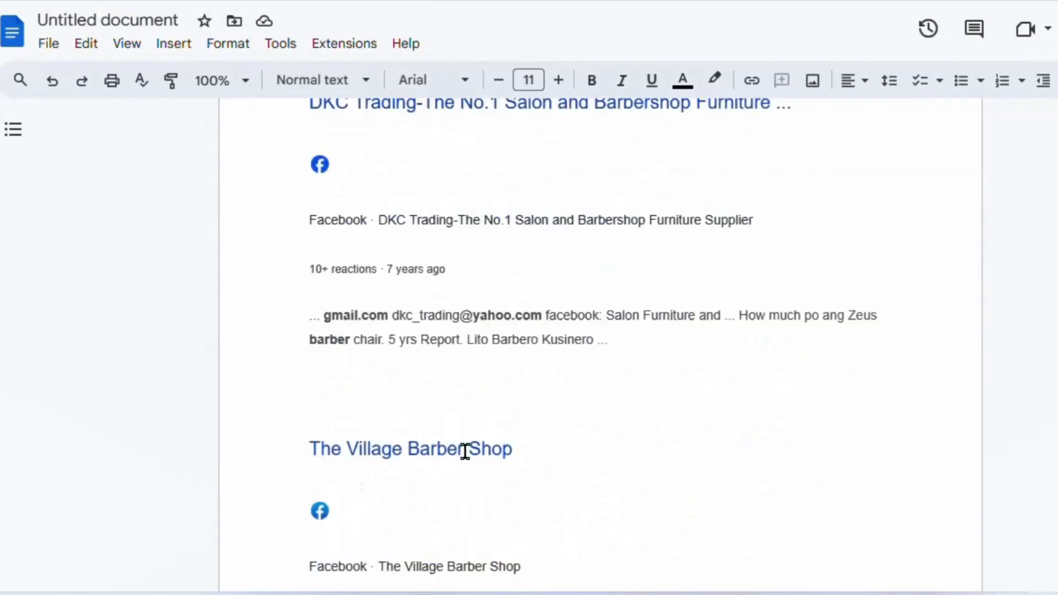
{"action": "right_click", "coordinate": [369, 409]}
{"action": "left_click", "coordinate": [413, 157]}
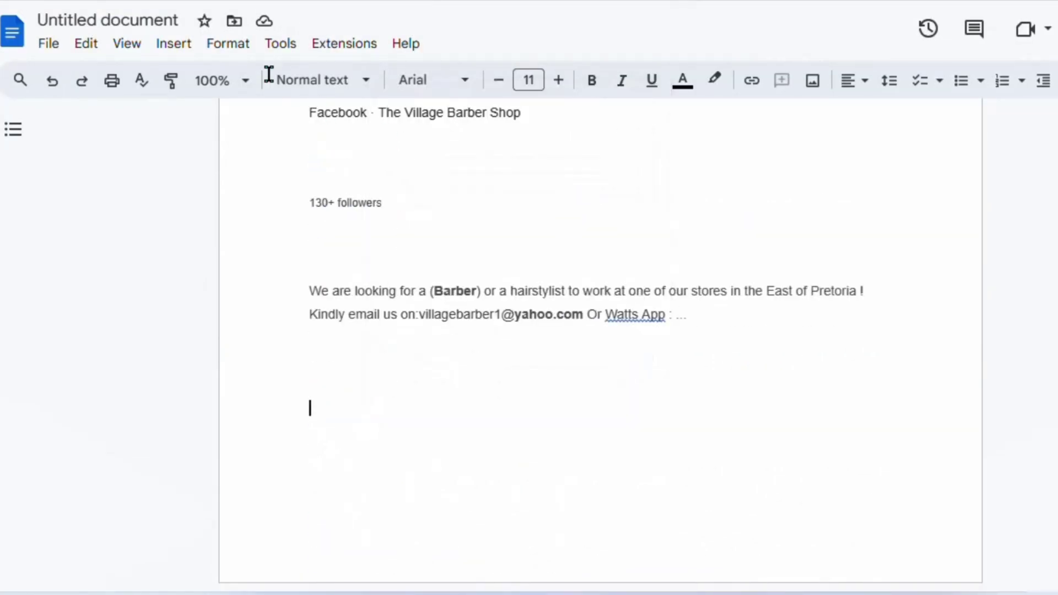
In Google Search, move through results pages 3 and 4 and scan the new listings.
{"action": "key", "text": "alt+Tab"}
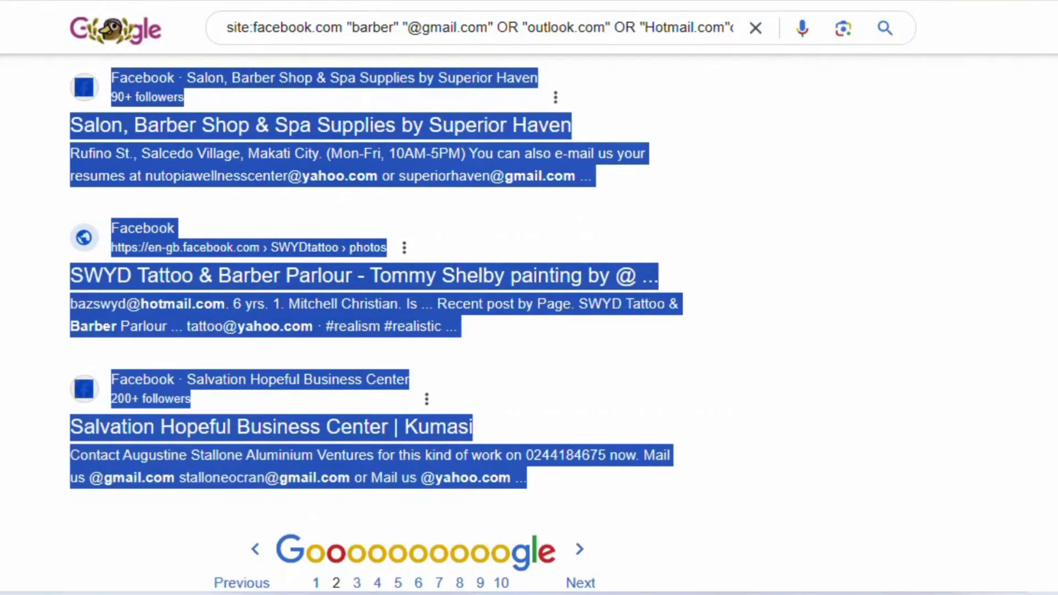
{"action": "scroll", "coordinate": [449, 573], "scroll_direction": "down", "scroll_amount": 3}
{"action": "left_click", "coordinate": [356, 444]}
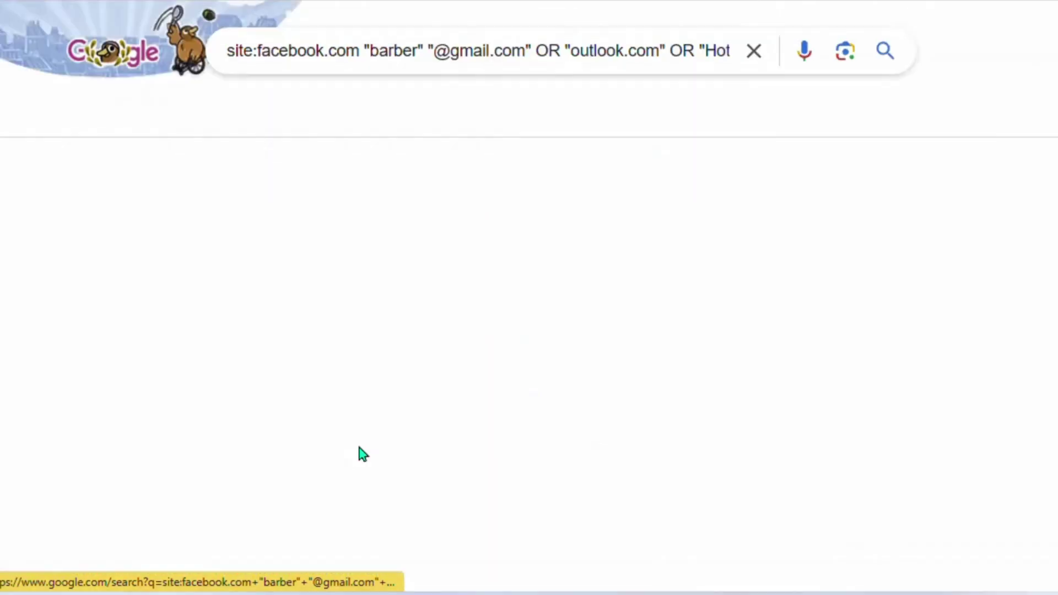
{"action": "scroll", "coordinate": [358, 341], "scroll_direction": "down", "scroll_amount": 15}
{"action": "left_click", "coordinate": [377, 431]}
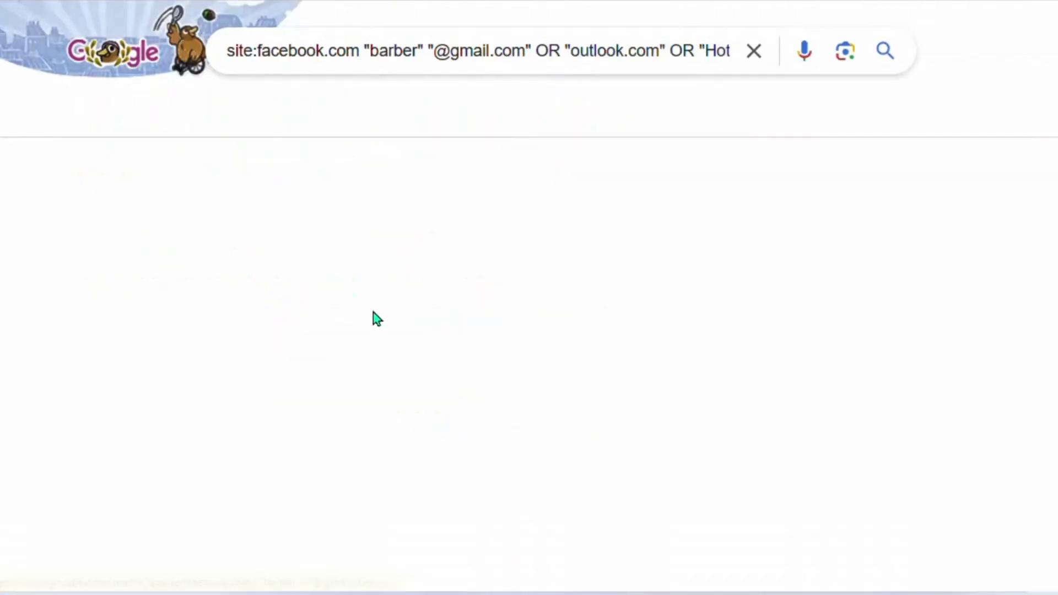
{"action": "scroll", "coordinate": [351, 256], "scroll_direction": "down", "scroll_amount": 5}
{"action": "scroll", "coordinate": [351, 256], "scroll_direction": "down", "scroll_amount": 5}
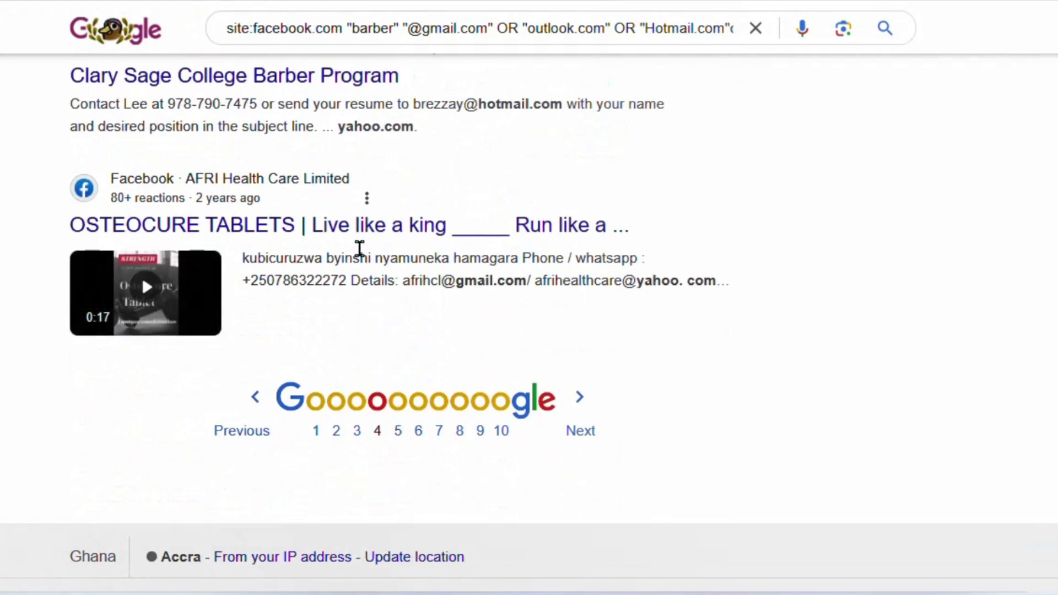
{"action": "scroll", "coordinate": [398, 310], "scroll_direction": "up", "scroll_amount": 8}
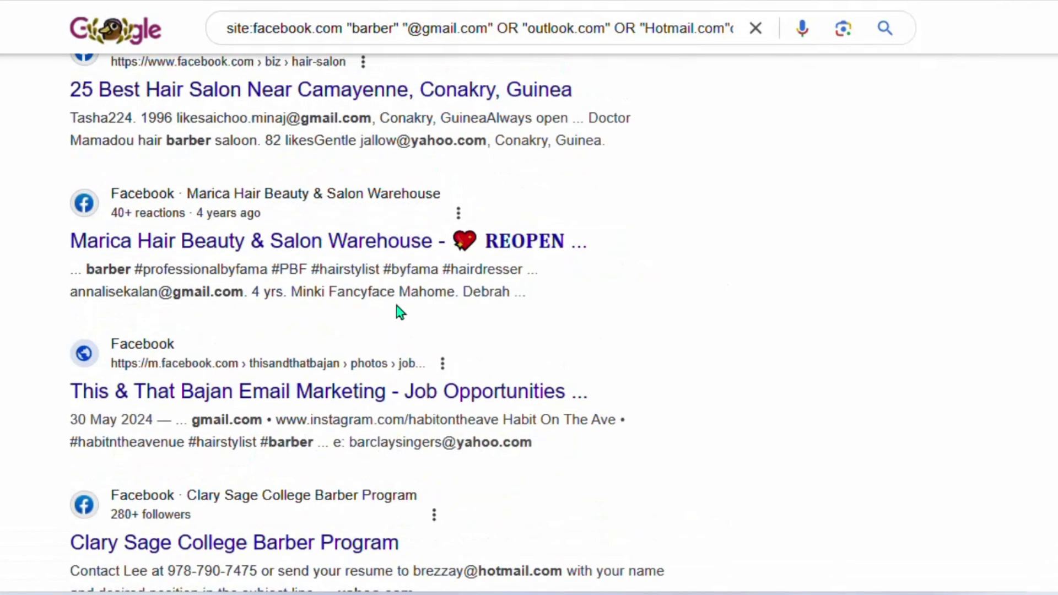
{"action": "scroll", "coordinate": [413, 333], "scroll_direction": "up", "scroll_amount": 12}
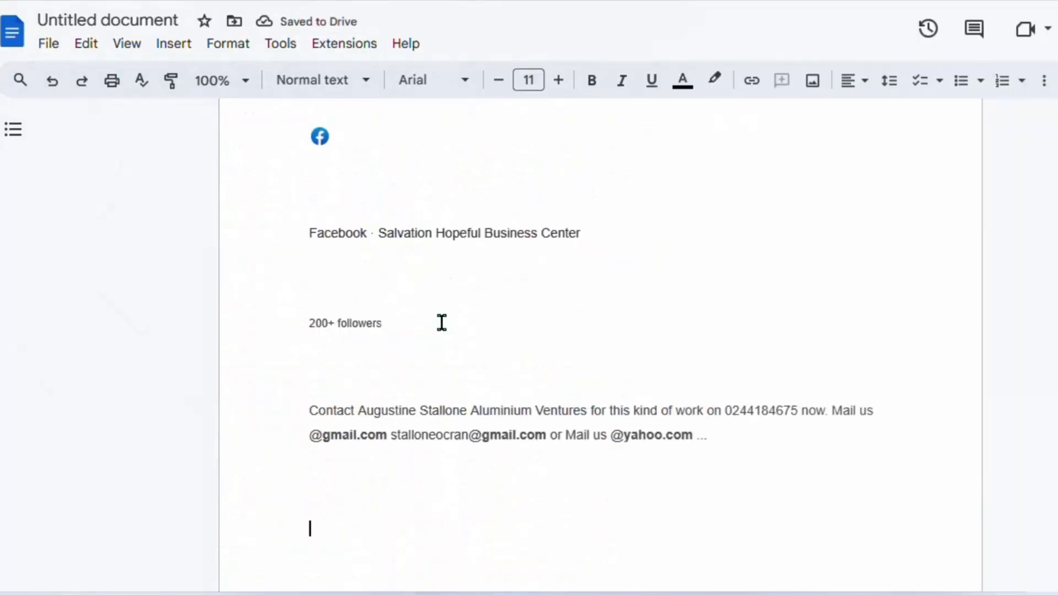
Select all the pasted barber results in the Google Docs document and copy them.
{"action": "scroll", "coordinate": [465, 347], "scroll_direction": "up", "scroll_amount": 20}
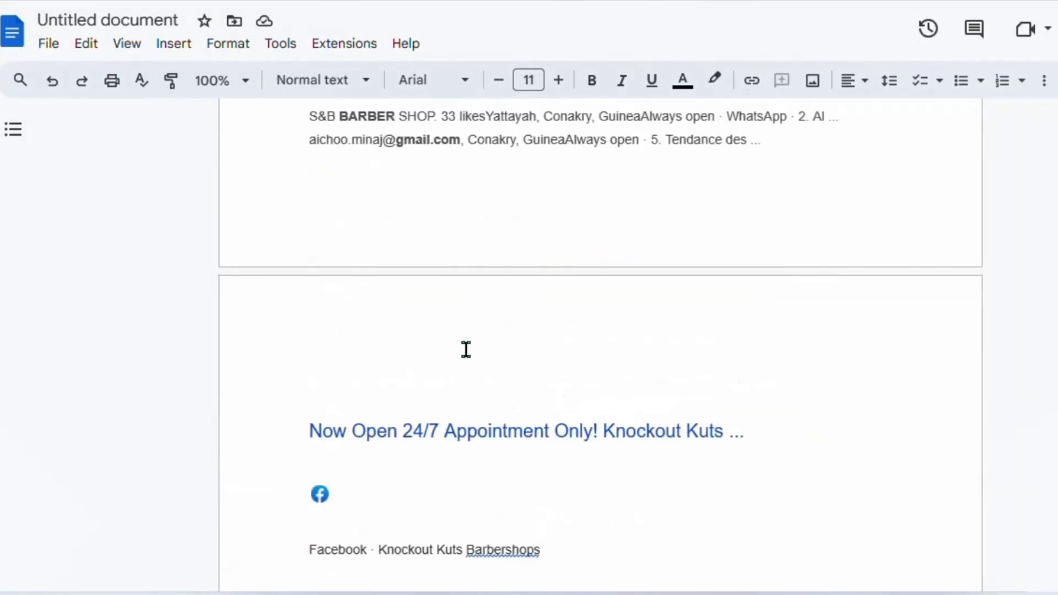
{"action": "scroll", "coordinate": [468, 352], "scroll_direction": "up", "scroll_amount": 15}
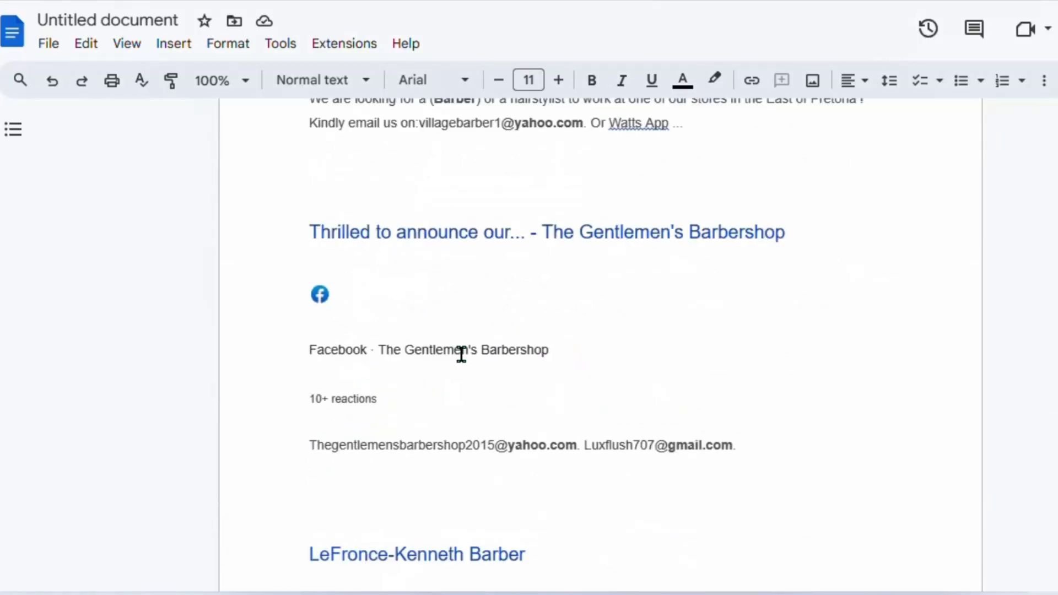
{"action": "scroll", "coordinate": [496, 358], "scroll_direction": "up", "scroll_amount": 10}
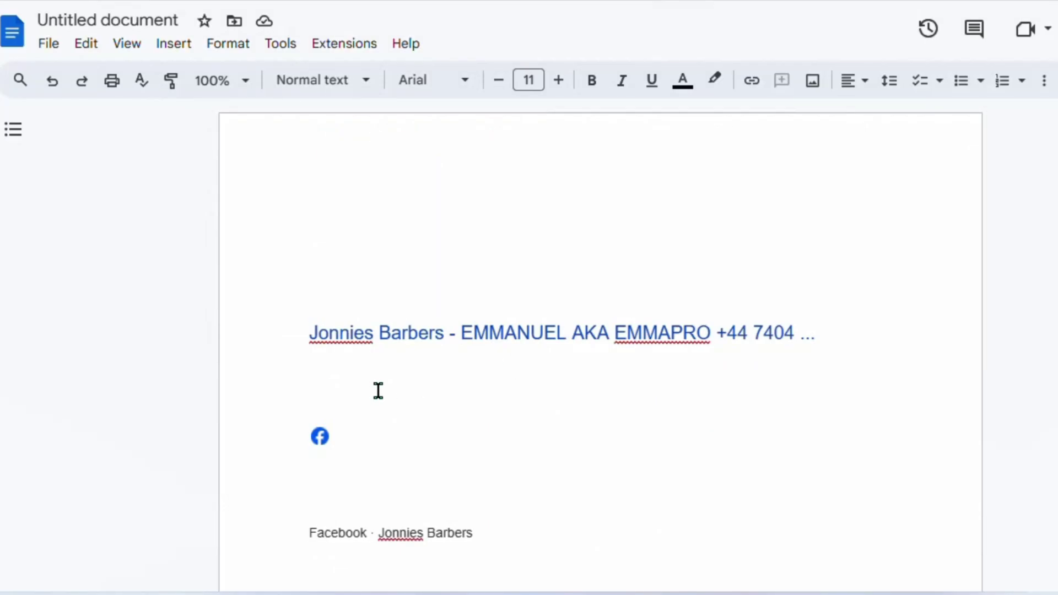
{"action": "scroll", "coordinate": [407, 390], "scroll_direction": "down", "scroll_amount": 10}
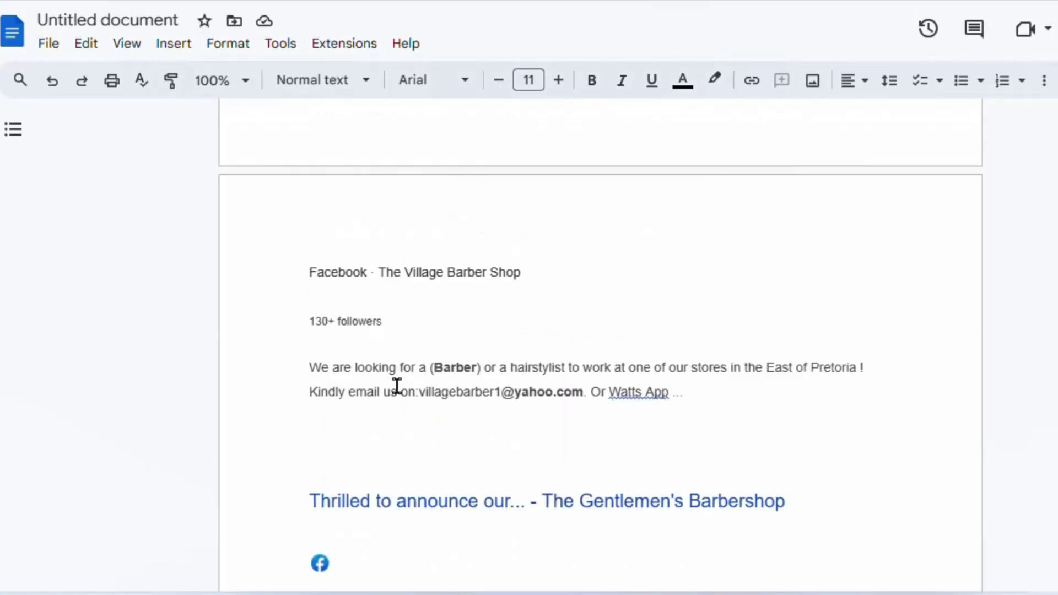
{"action": "left_click_drag", "start_coordinate": [492, 287], "coordinate": [487, 587]}
{"action": "right_click", "coordinate": [472, 457]}
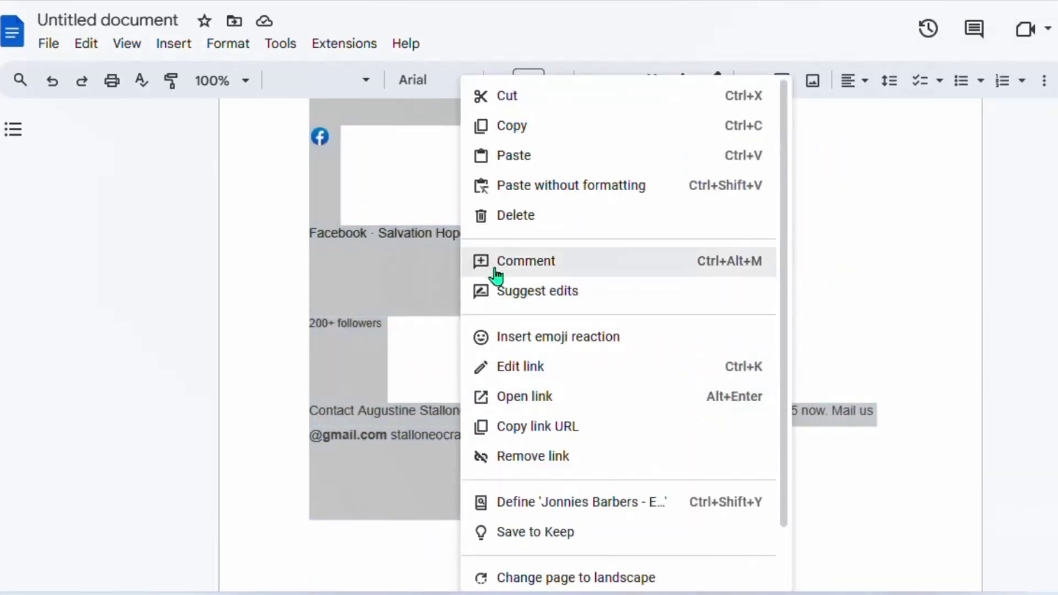
{"action": "left_click", "coordinate": [518, 126]}
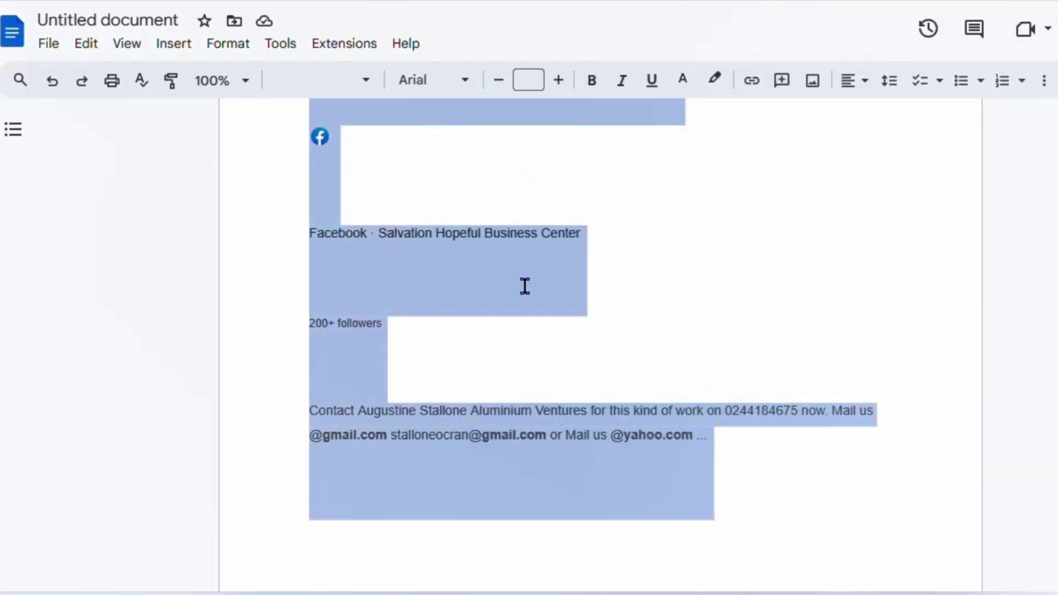
{"action": "right_click", "coordinate": [397, 280]}
{"action": "left_click", "coordinate": [453, 126]}
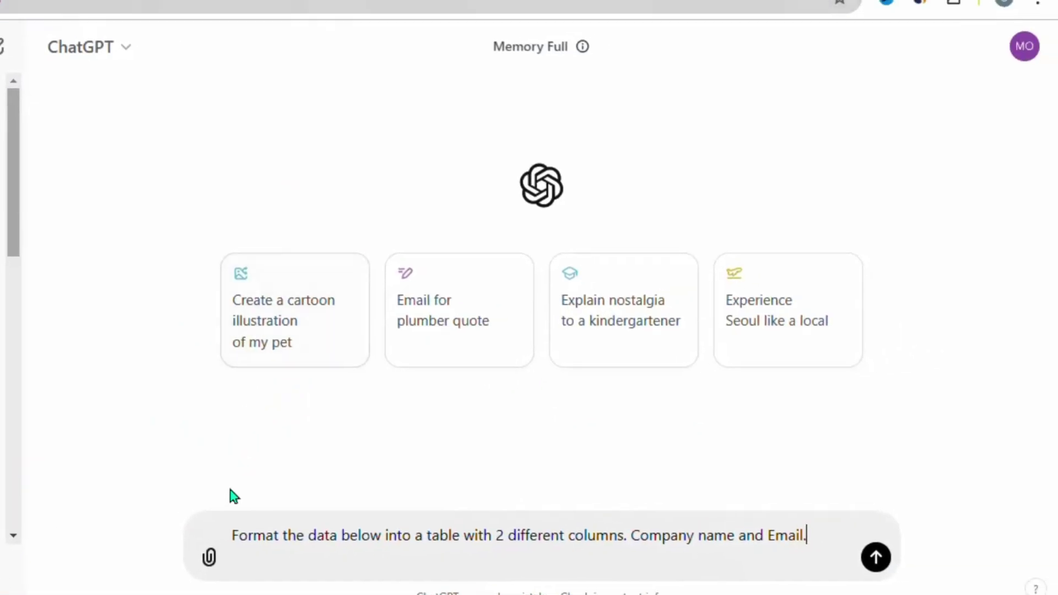
Paste the copied search results on a new line below the table-formatting prompt.
{"action": "left_click_drag", "start_coordinate": [234, 537], "coordinate": [832, 539]}
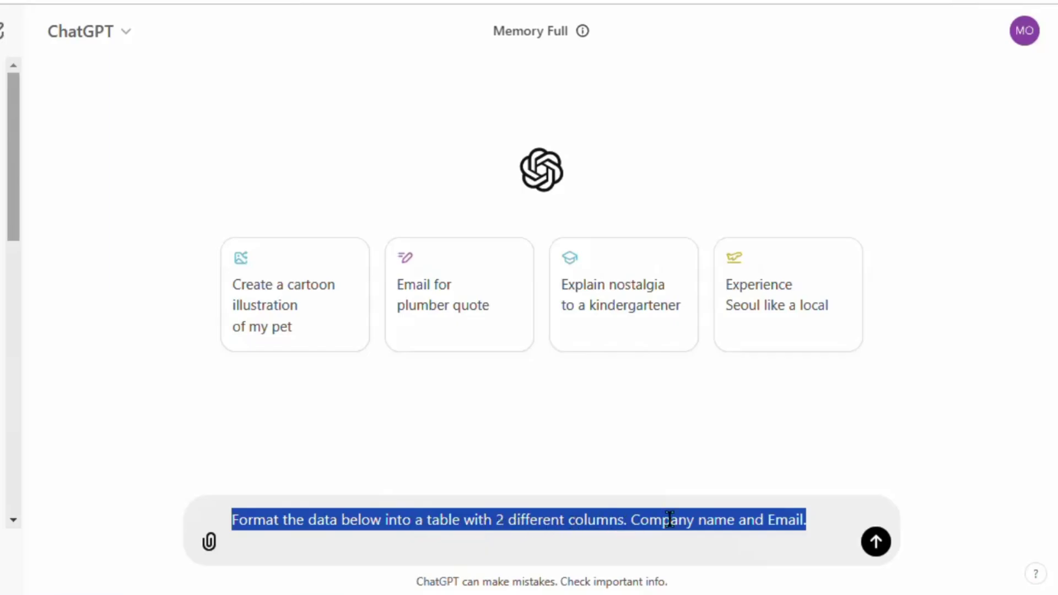
{"action": "left_click", "coordinate": [816, 520]}
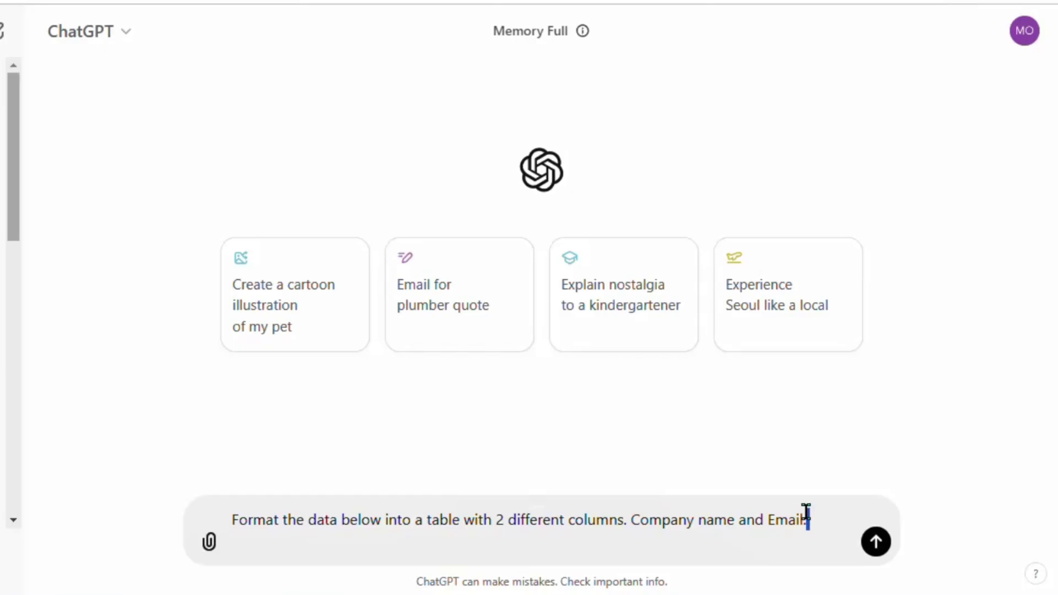
{"action": "key", "text": "shift+Return"}
{"action": "right_click", "coordinate": [276, 536]}
{"action": "left_click", "coordinate": [334, 331]}
Check the assembled message and send it to ChatGPT.
{"action": "scroll", "coordinate": [407, 507], "scroll_direction": "up", "scroll_amount": 2}
{"action": "scroll", "coordinate": [408, 507], "scroll_direction": "up", "scroll_amount": 6}
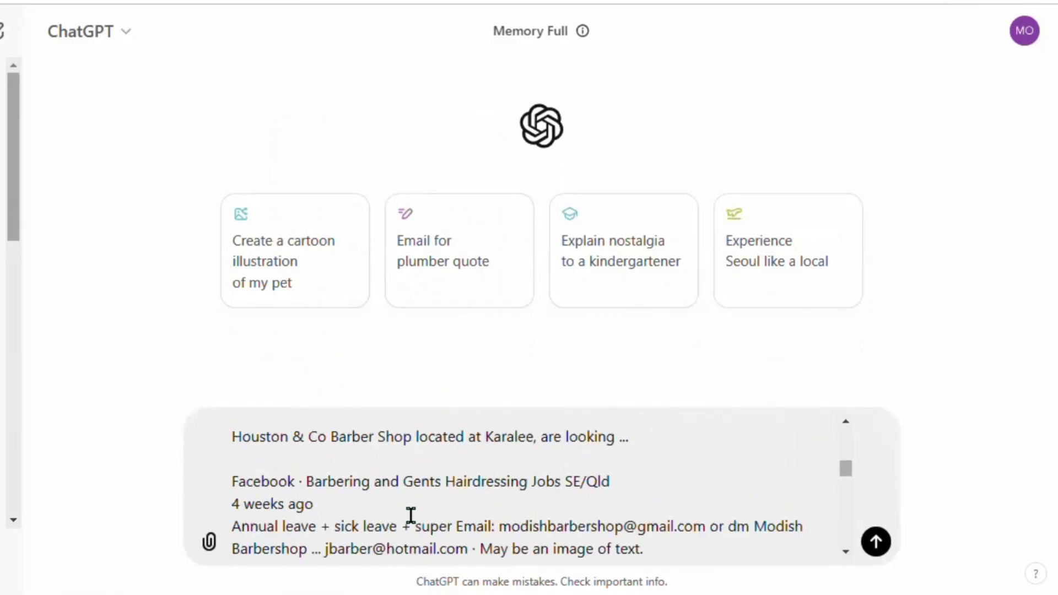
{"action": "scroll", "coordinate": [410, 514], "scroll_direction": "down", "scroll_amount": 10}
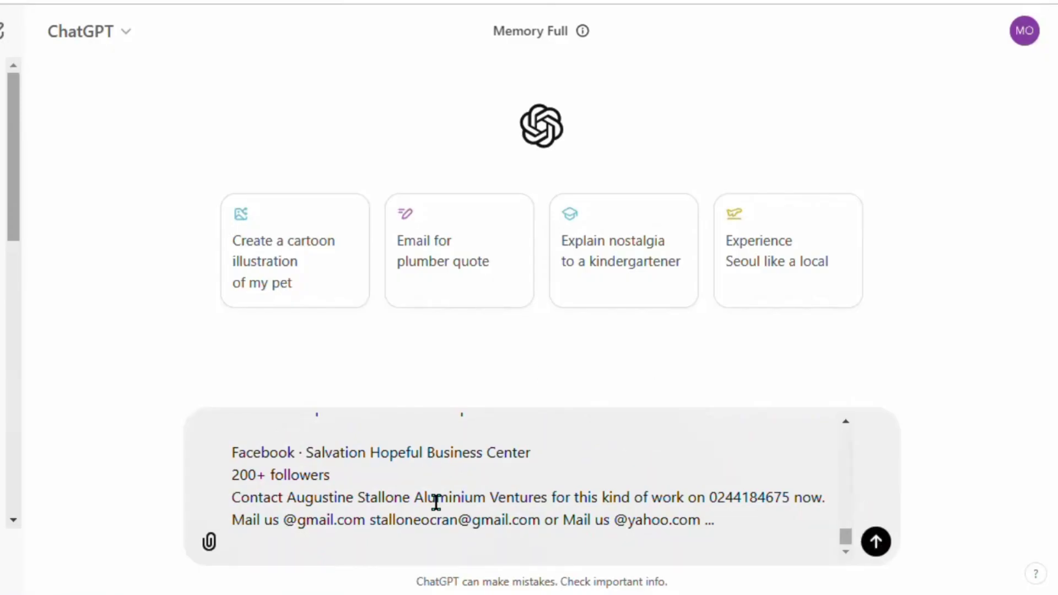
{"action": "left_click", "coordinate": [877, 551]}
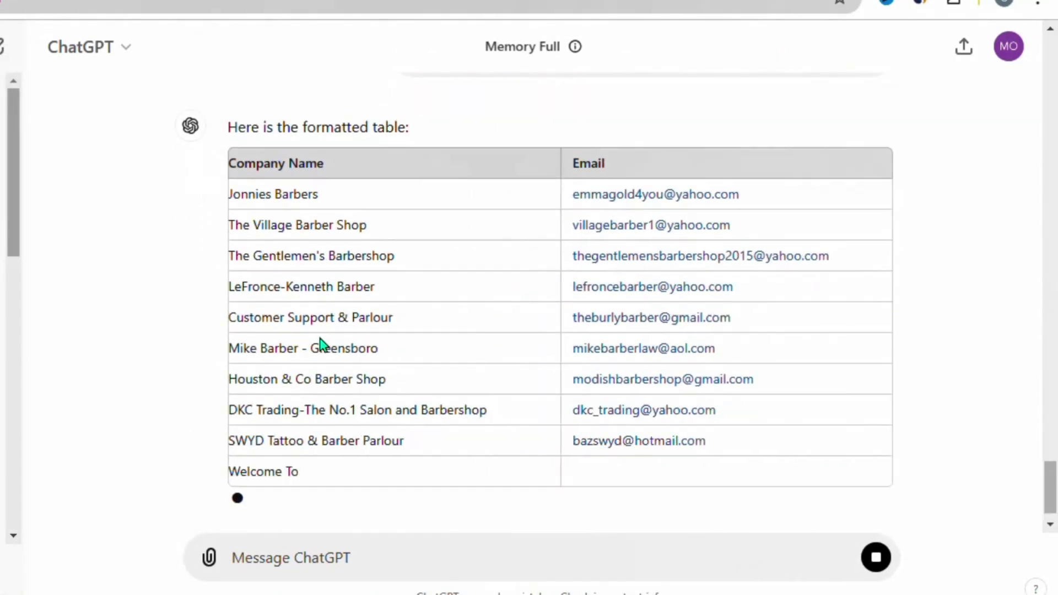
Scroll through the generated Company Name / Email table of 15 barbershop rows.
{"action": "scroll", "coordinate": [322, 346], "scroll_direction": "down", "scroll_amount": 3}
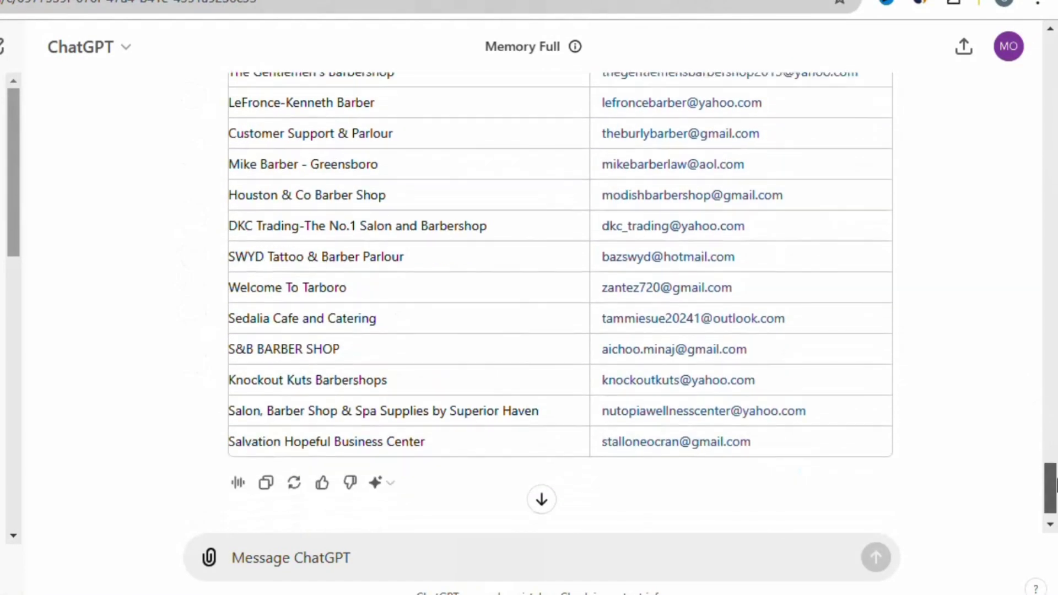
{"action": "scroll", "coordinate": [323, 347], "scroll_direction": "up", "scroll_amount": 3}
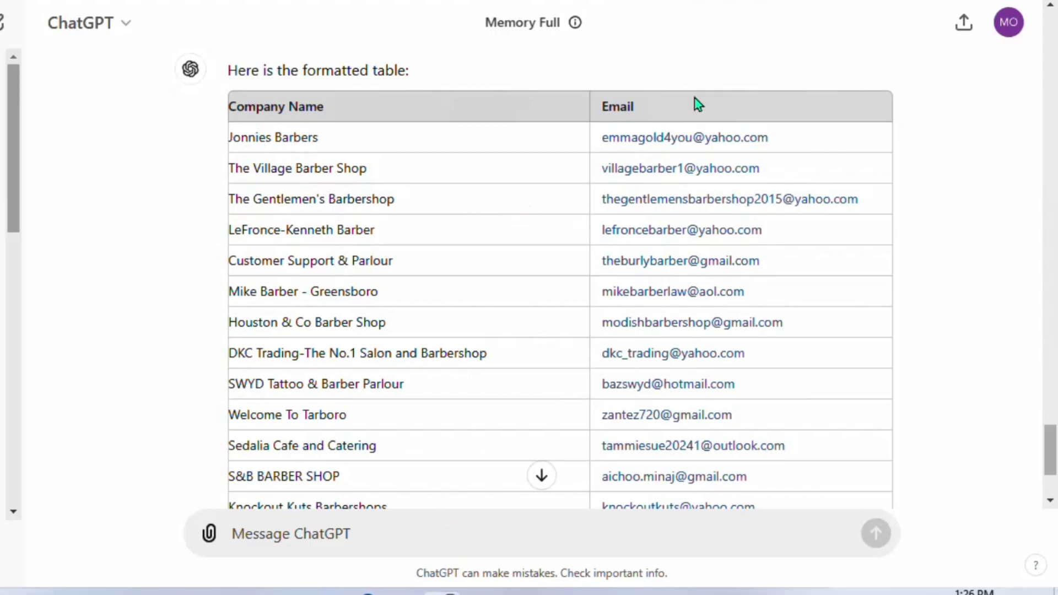
{"action": "left_click_drag", "start_coordinate": [1052, 471], "coordinate": [1052, 476]}
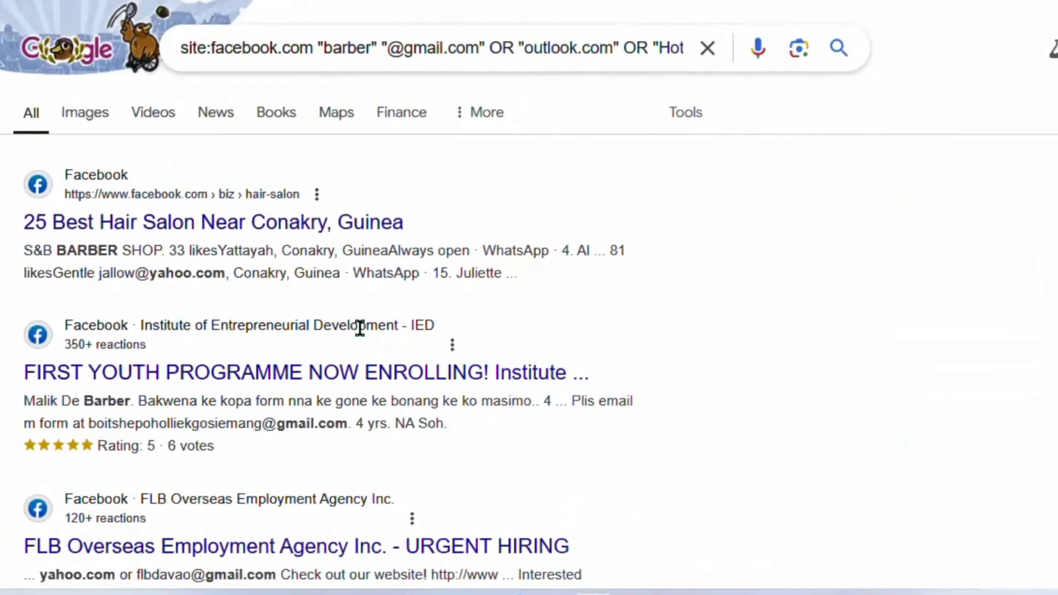
Select 'facebook.com' in the site: query of the barber email search.
{"action": "scroll", "coordinate": [342, 325], "scroll_direction": "down", "scroll_amount": 15}
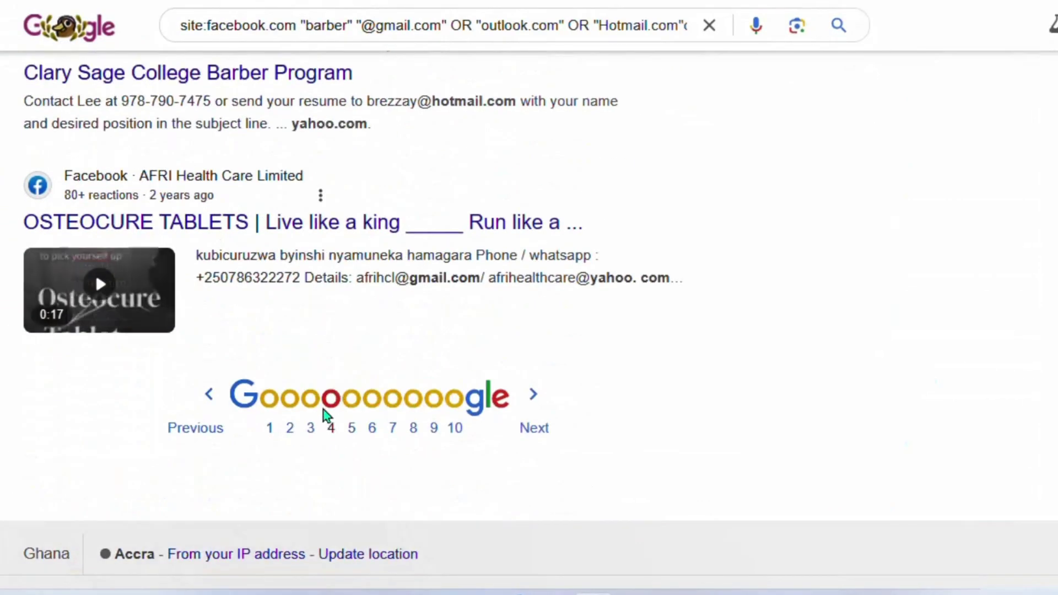
{"action": "scroll", "coordinate": [364, 411], "scroll_direction": "up", "scroll_amount": 15}
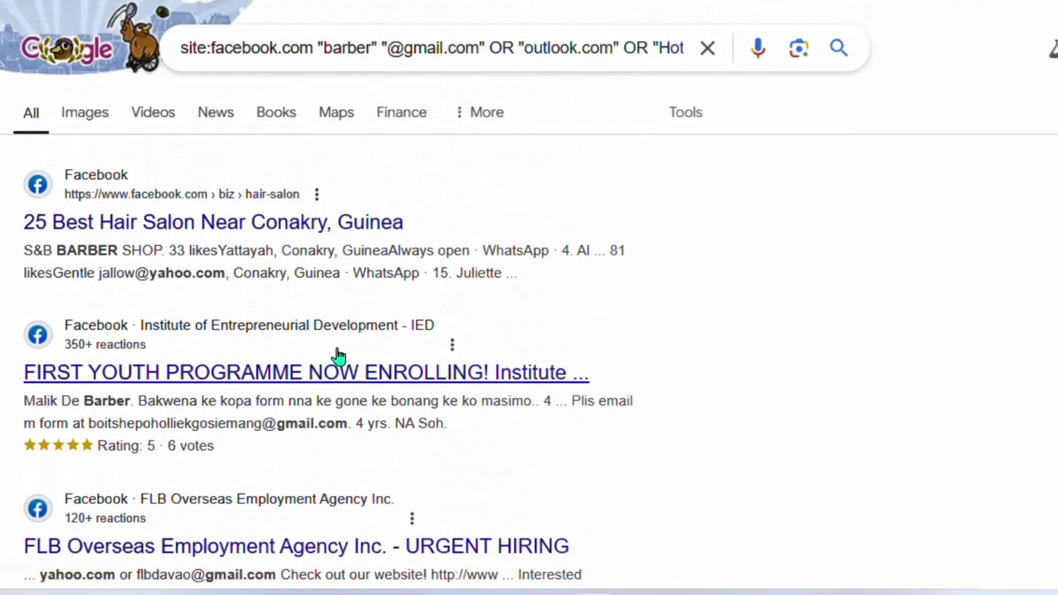
{"action": "left_click_drag", "start_coordinate": [312, 48], "coordinate": [211, 49]}
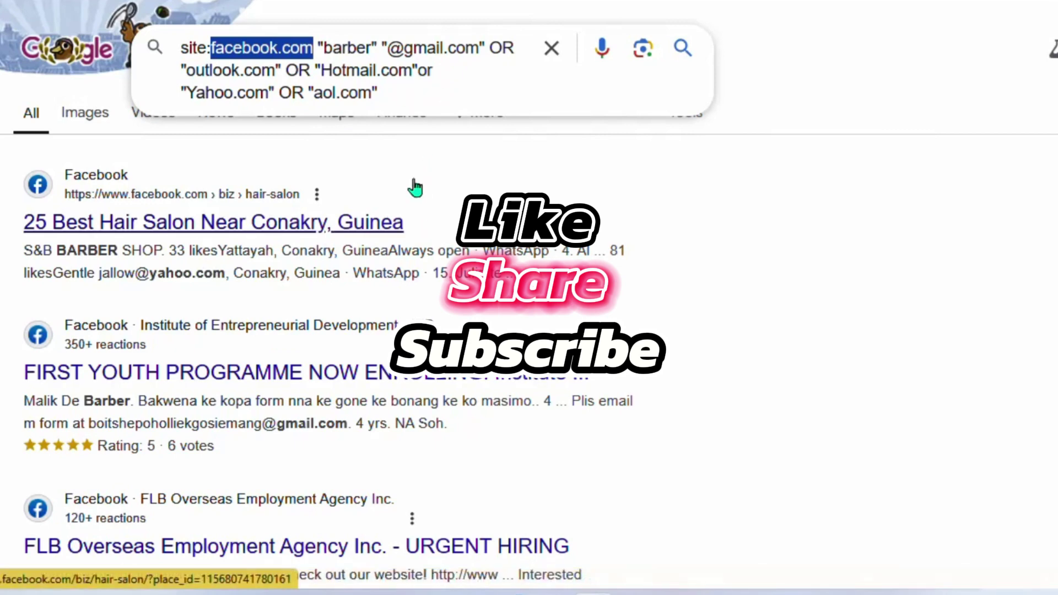
{"action": "scroll", "coordinate": [519, 270], "scroll_direction": "down", "scroll_amount": 6}
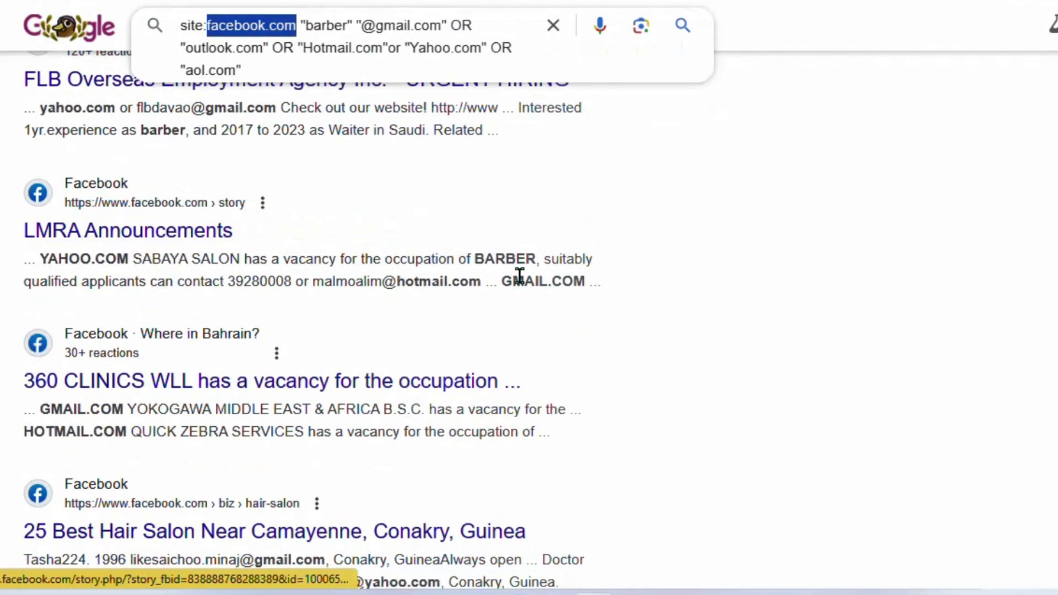